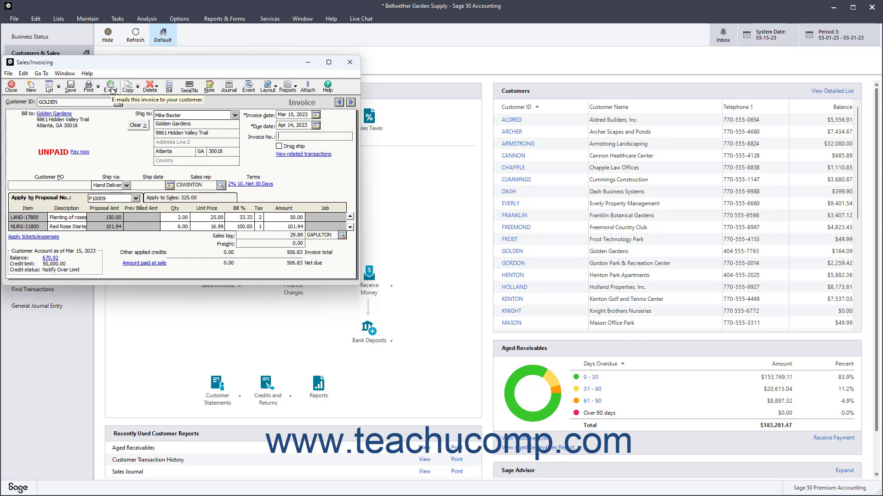
- Open printing for the current invoice, set the first invoice number to 10345 and keep the Invoice form
click(89, 87)
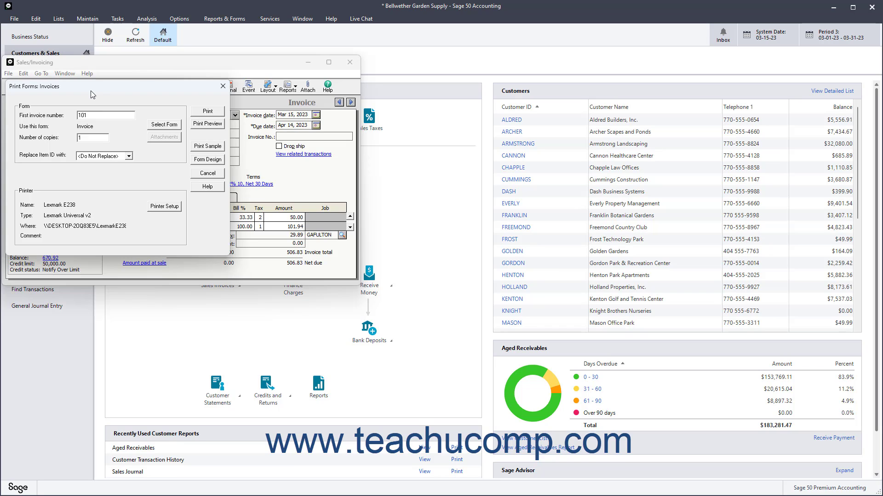
double_click(80, 115)
text(10345)
click(164, 125)
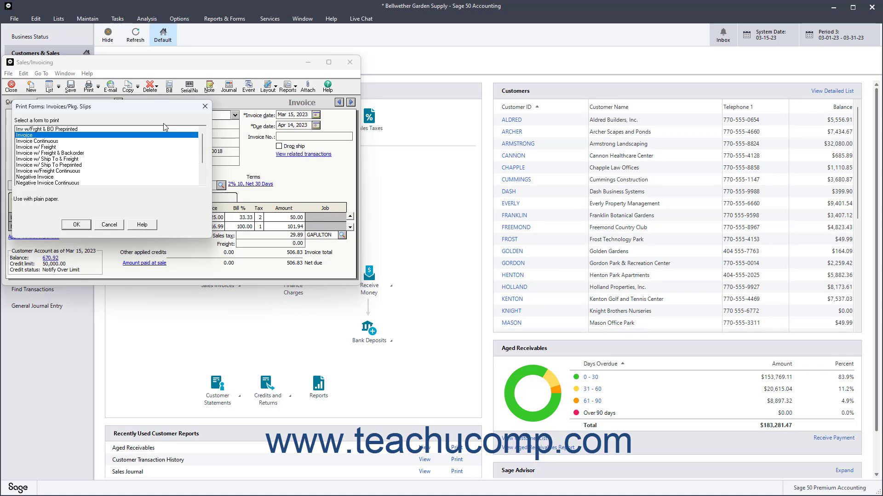
click(75, 225)
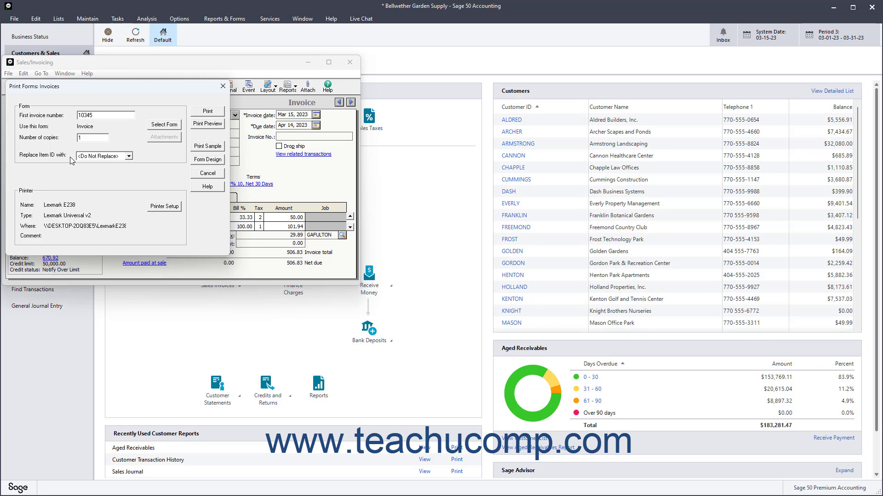
- Choose Adobe PDF as the printer for this invoice
click(129, 156)
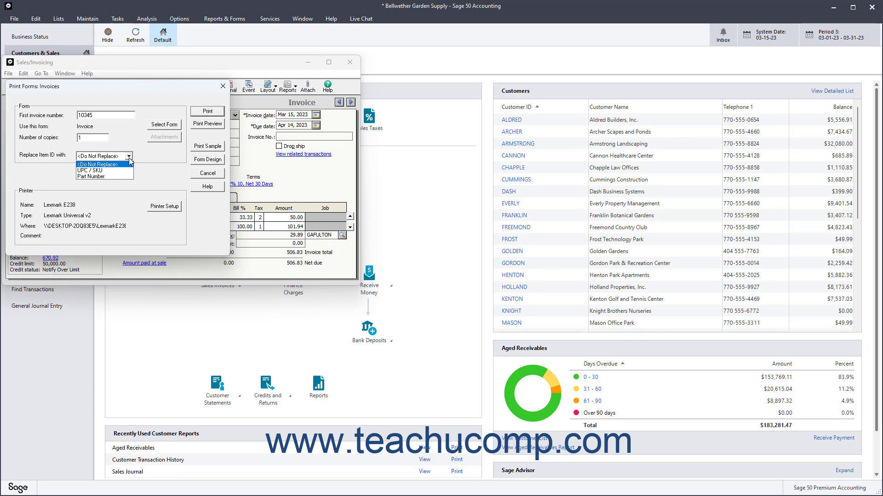
click(126, 165)
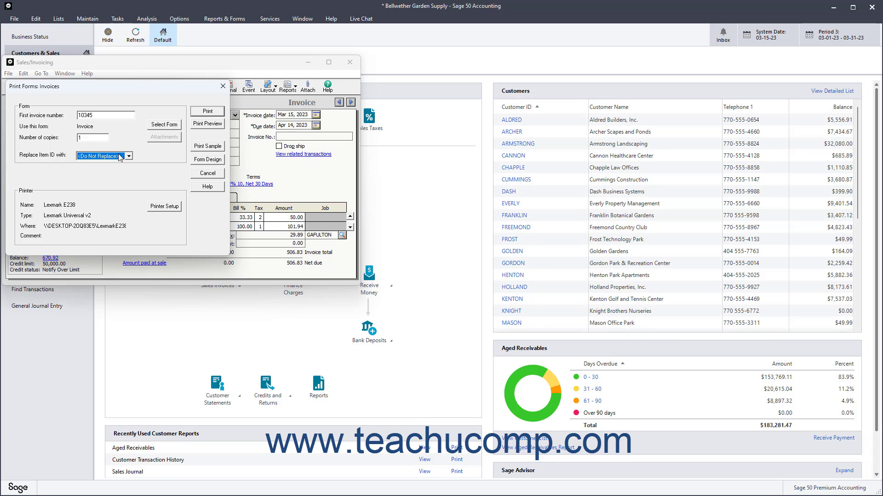
click(101, 139)
click(167, 207)
click(163, 136)
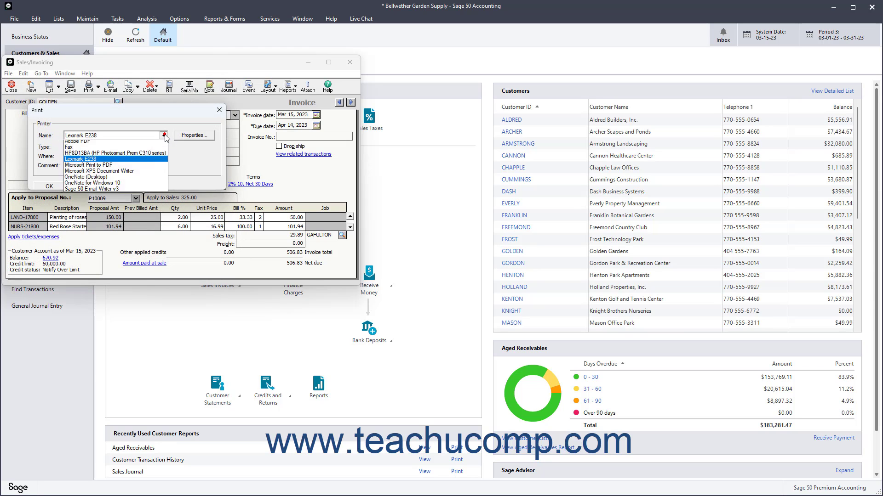
click(149, 150)
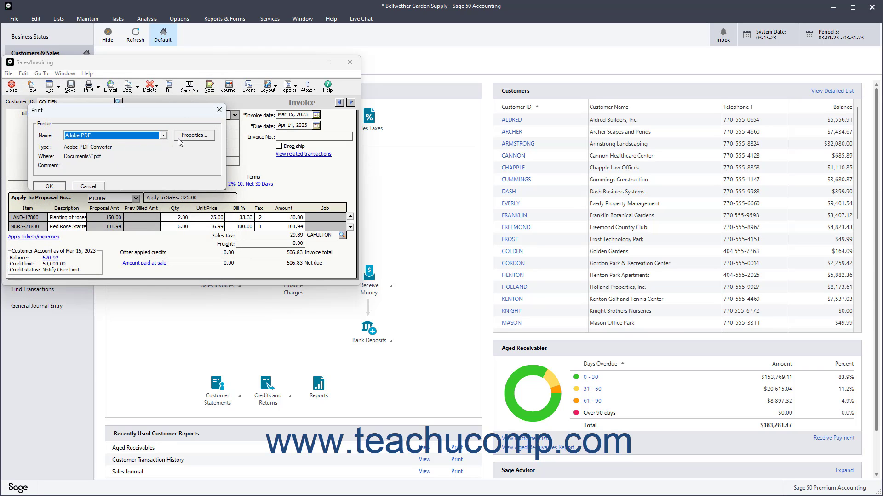
click(61, 184)
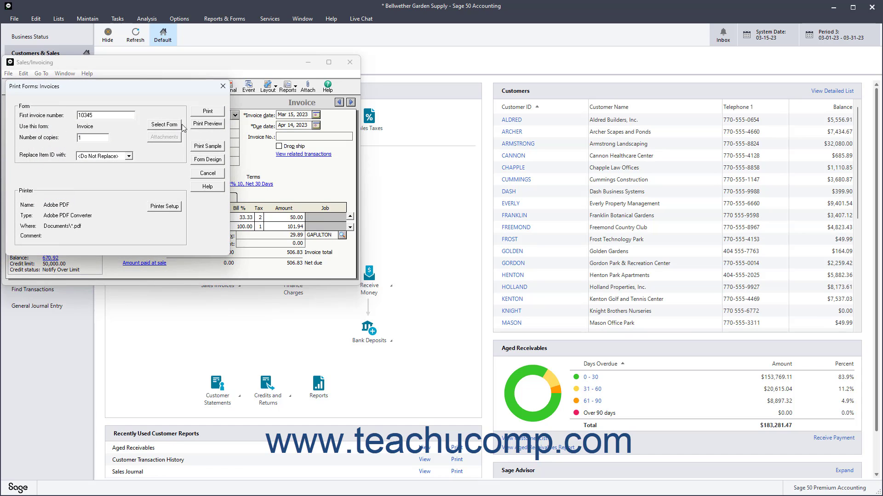
- Print the invoice as a PDF saved to Documents and decline printing another form of it
click(198, 114)
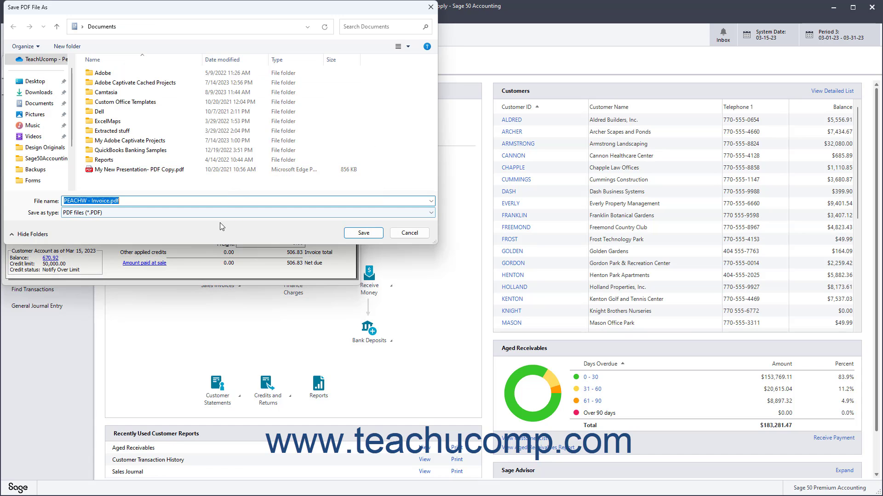
click(363, 233)
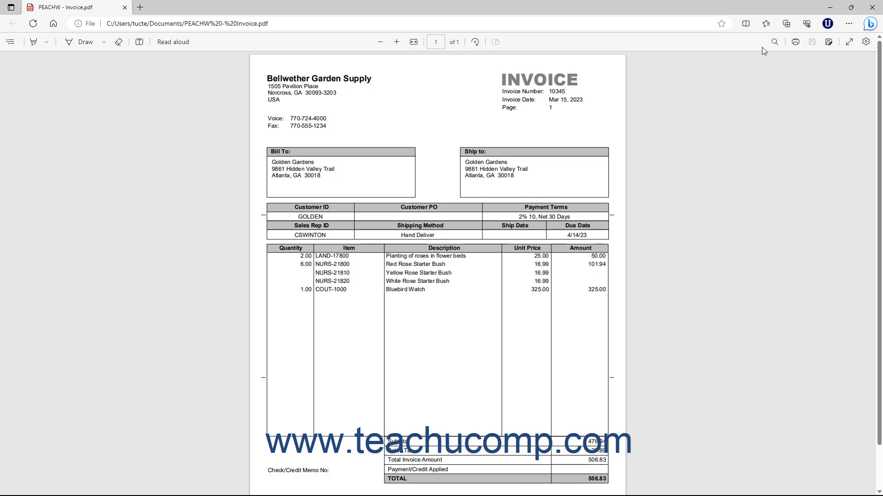
click(871, 11)
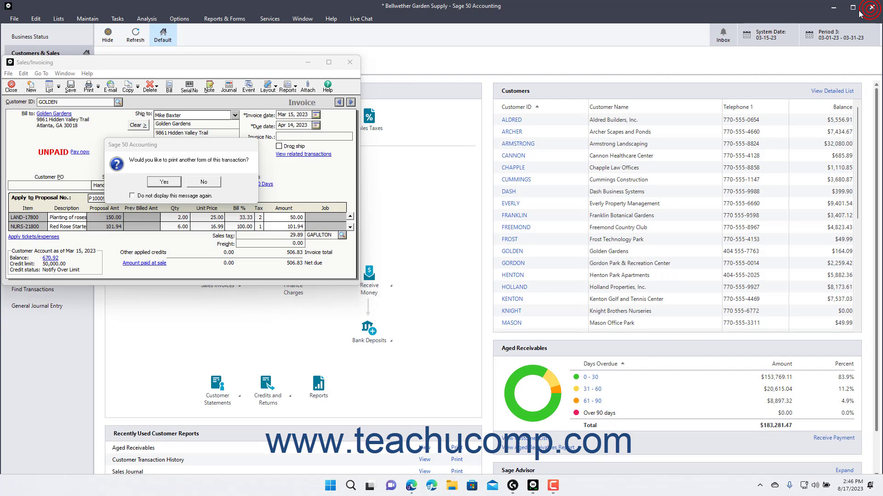
click(195, 181)
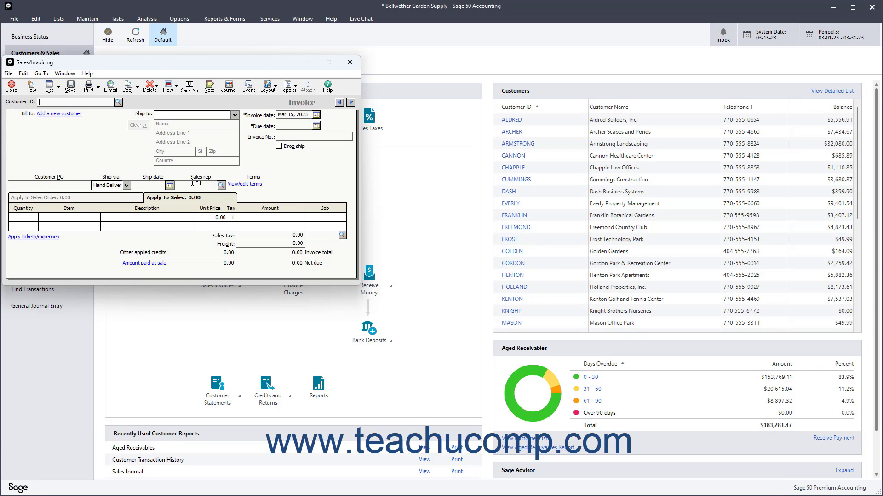
- Open batch printing of unprinted invoices through Mar 15, 2023 and refresh the invoice list
click(100, 87)
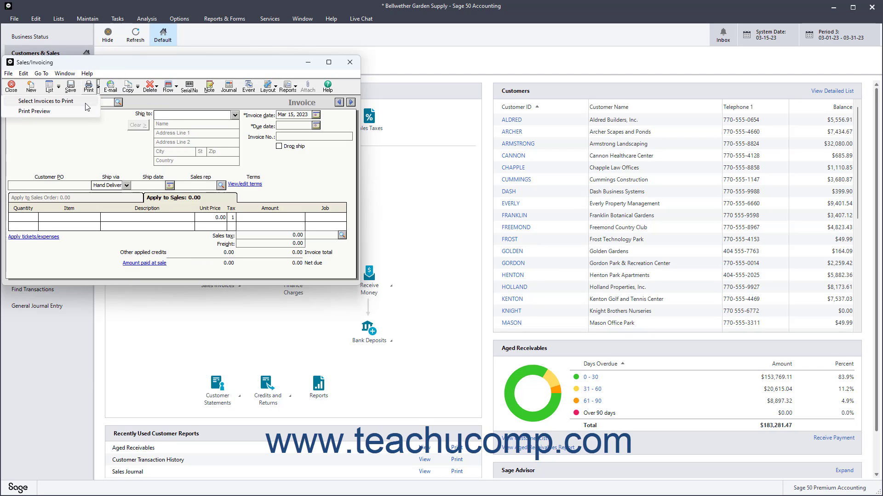
click(87, 102)
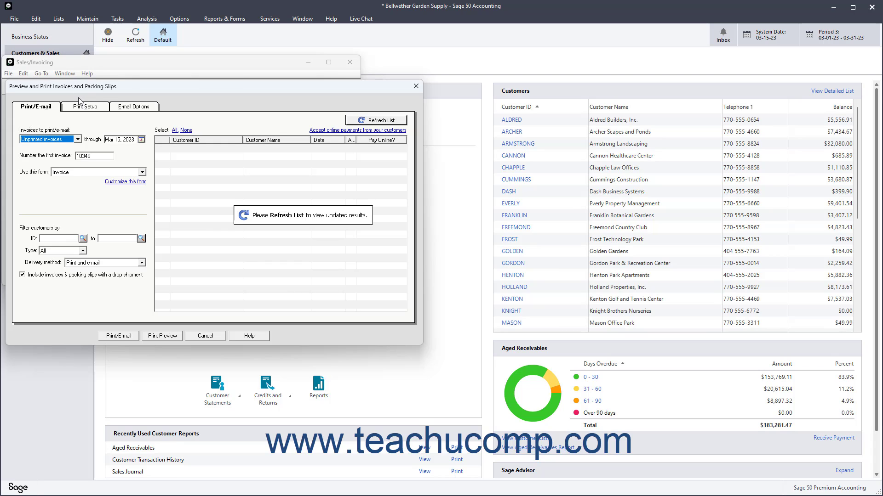
click(77, 139)
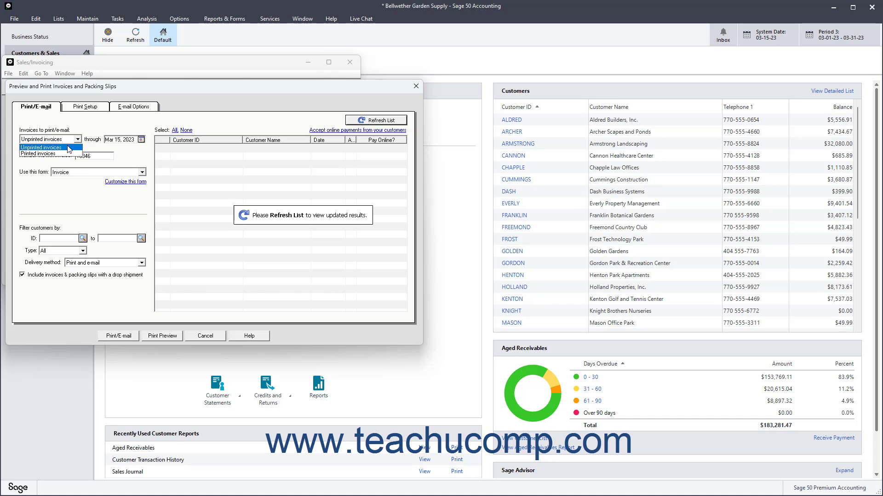
click(65, 147)
click(141, 140)
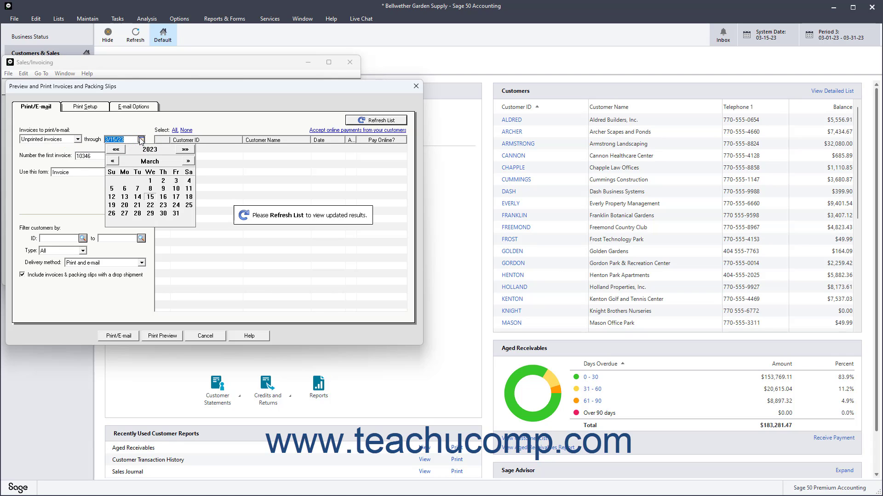
click(150, 197)
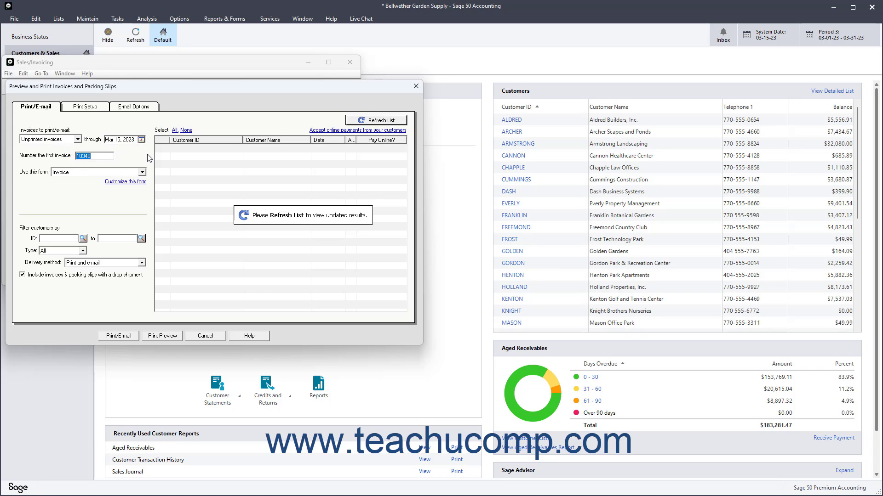
click(405, 122)
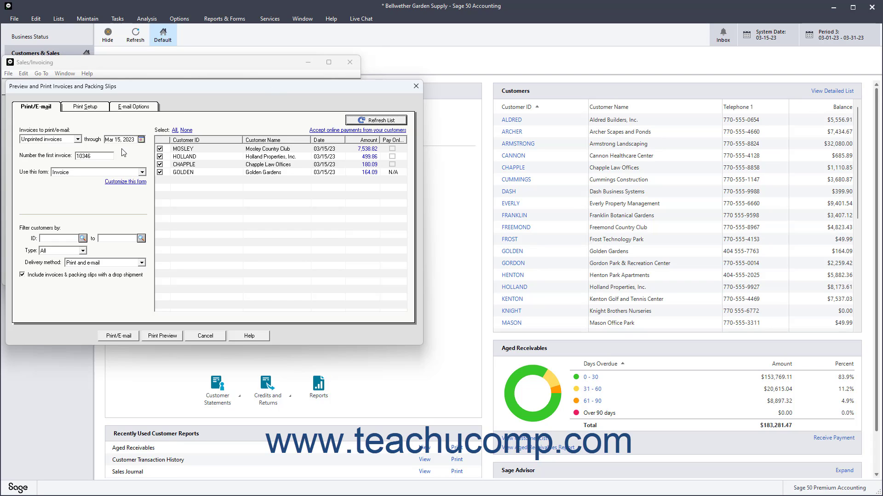
- Exclude the Golden Gardens invoice from the batch, keeping the Mosley, Holland and Chapple invoices selected
click(101, 157)
click(142, 173)
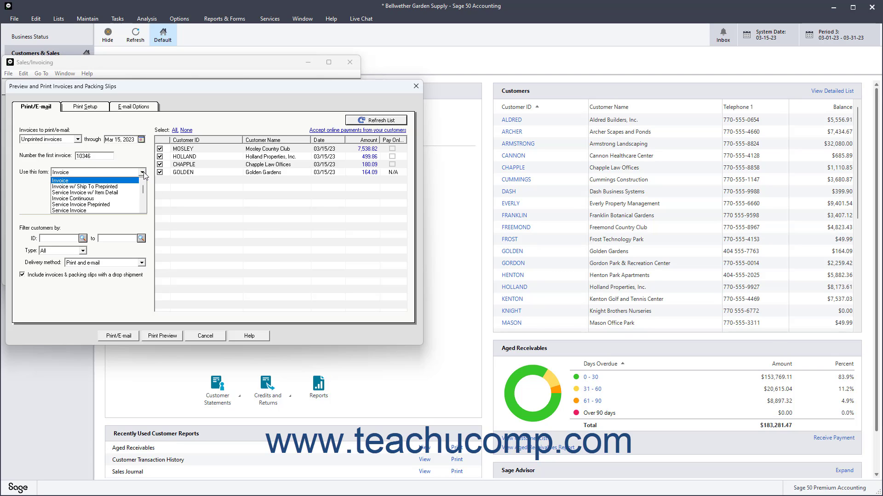
click(142, 173)
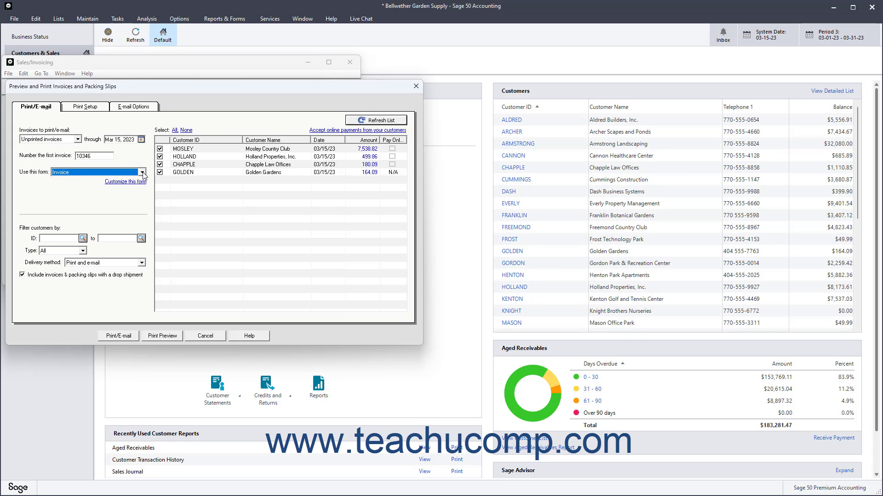
click(371, 122)
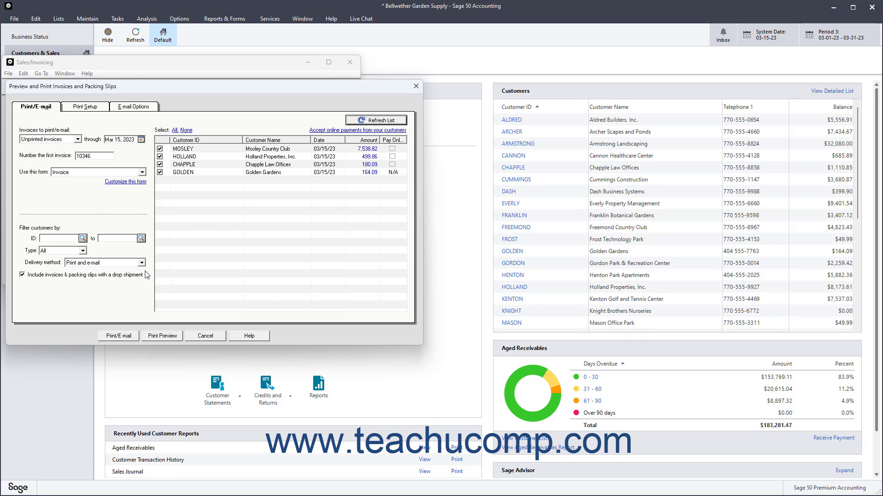
click(379, 120)
click(160, 150)
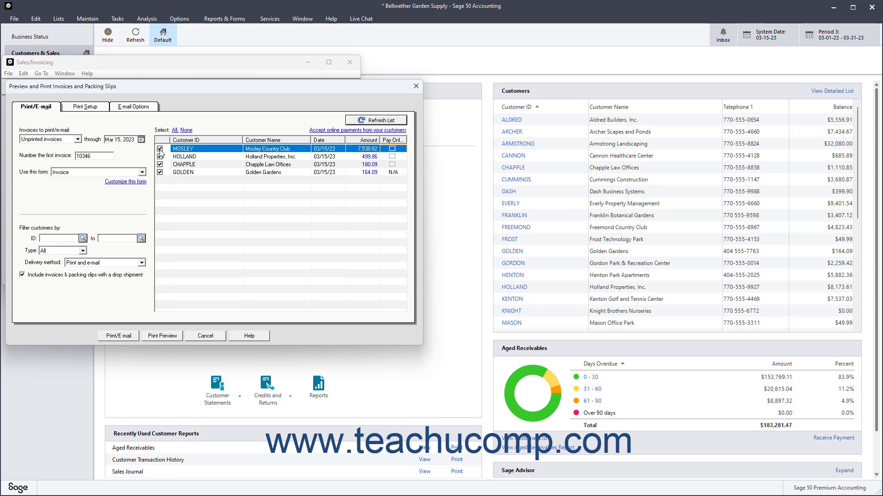
click(160, 149)
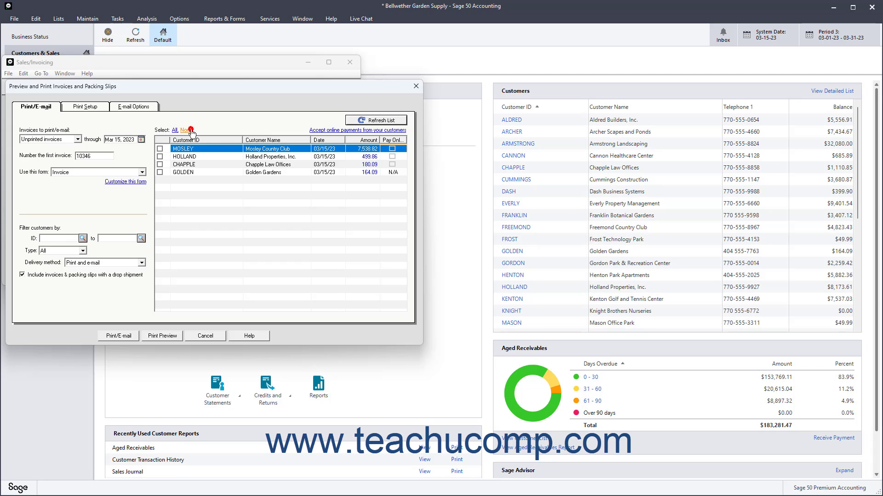
click(175, 130)
click(159, 173)
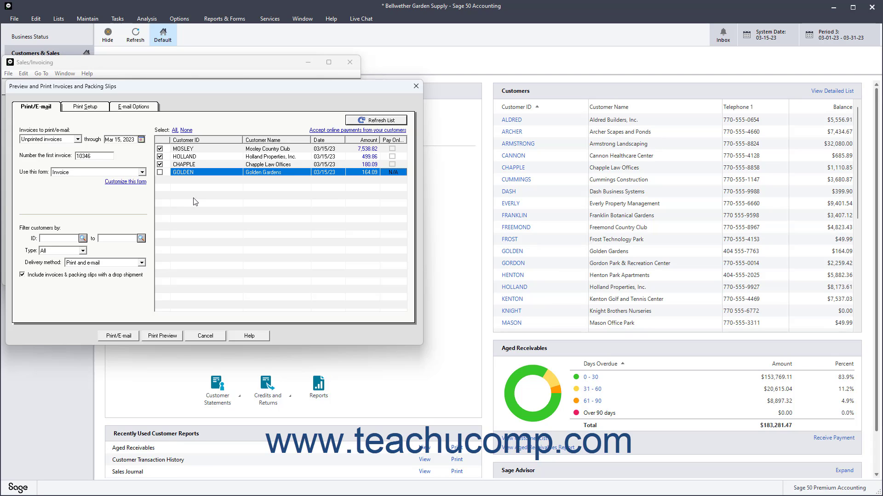
- Review the print setup and e-mail options, then preview the batched invoices and close the preview
click(99, 108)
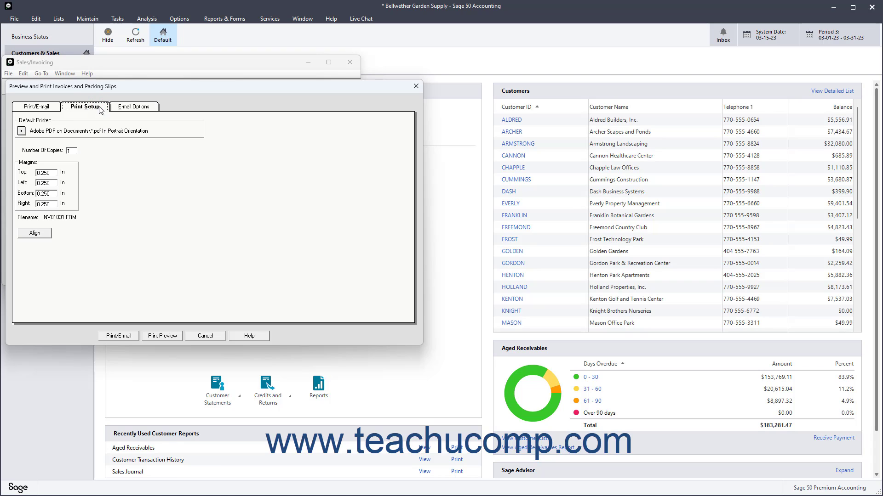
click(132, 108)
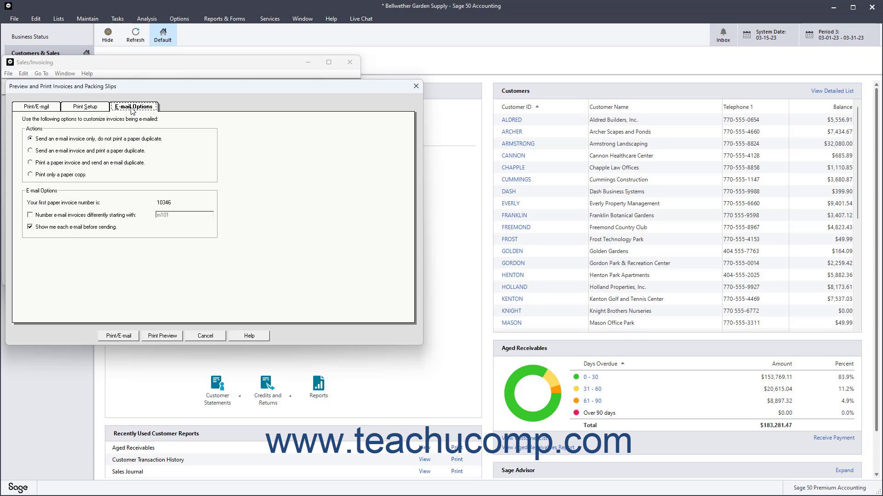
click(38, 112)
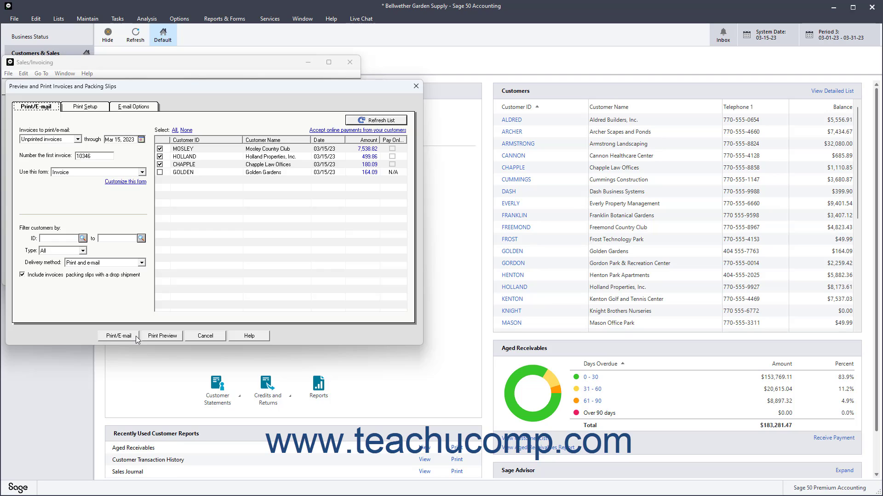
click(163, 336)
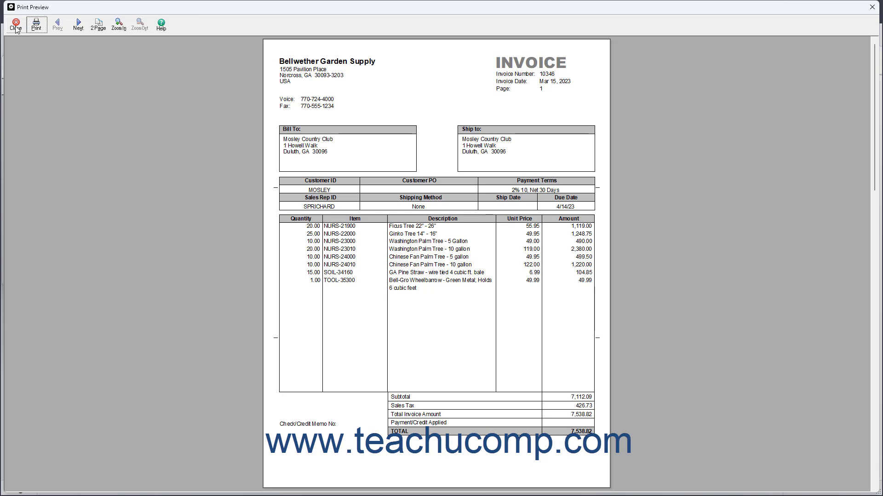
click(16, 28)
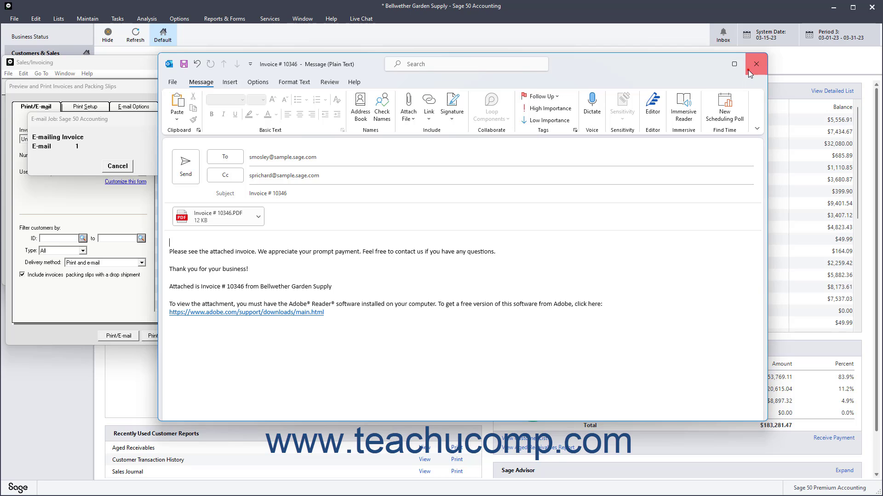
- Close the three generated invoice e-mail drafts and confirm assigning the invoice numbers
click(751, 62)
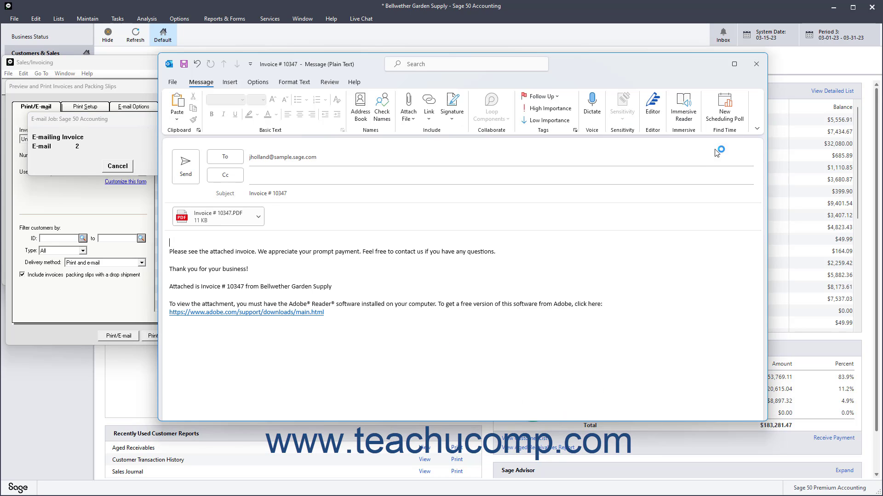
click(755, 64)
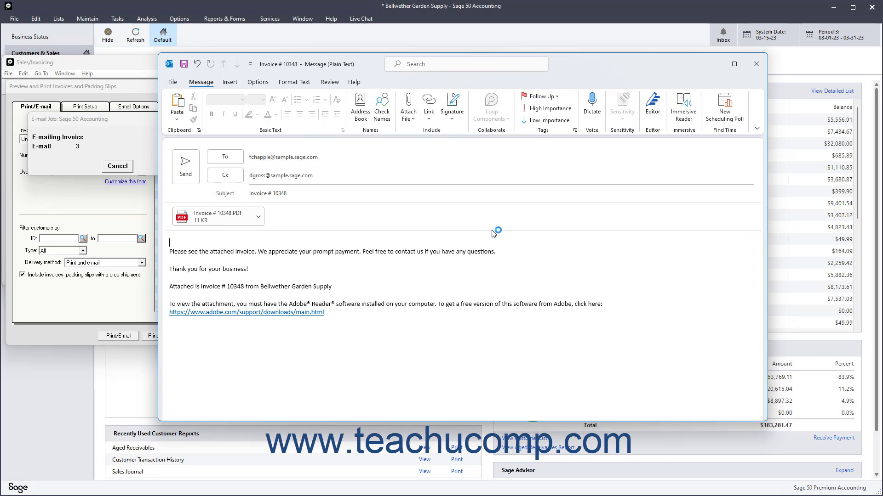
click(755, 64)
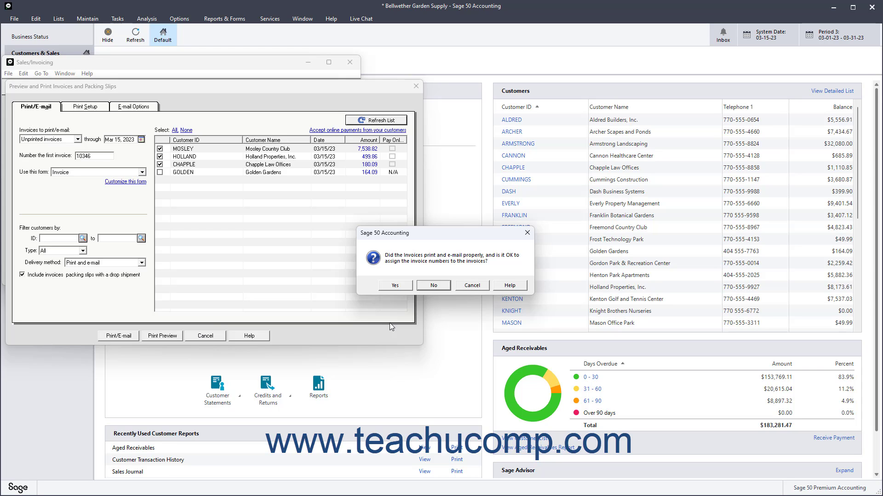
click(397, 287)
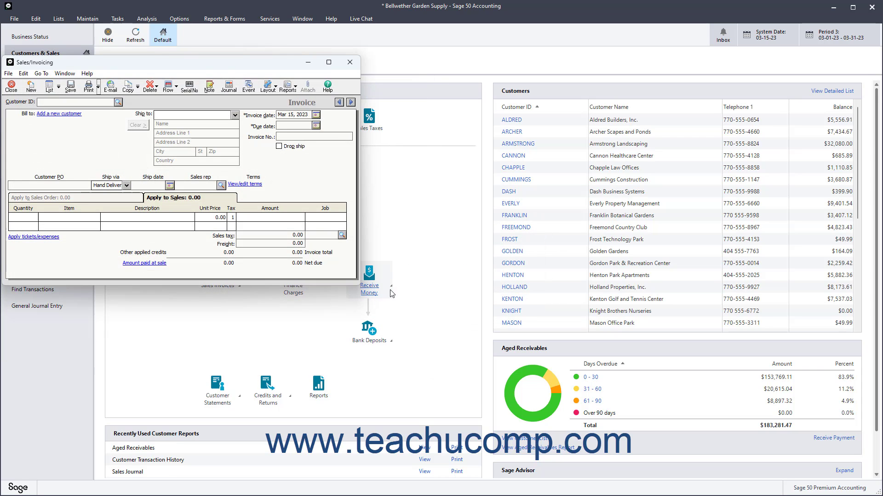